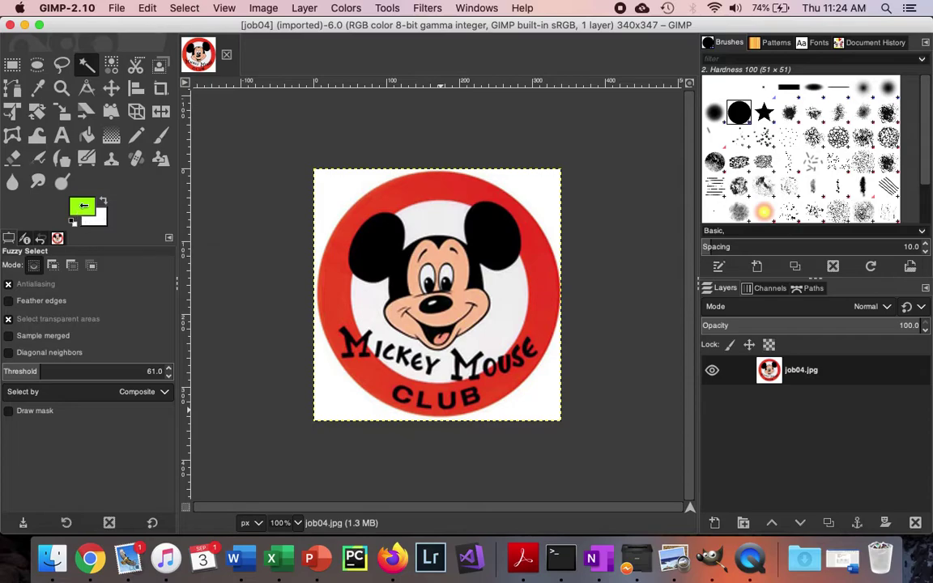
# - Set the foreground colour to the blue swatch 0a7ef0
pyautogui.click(317, 192)
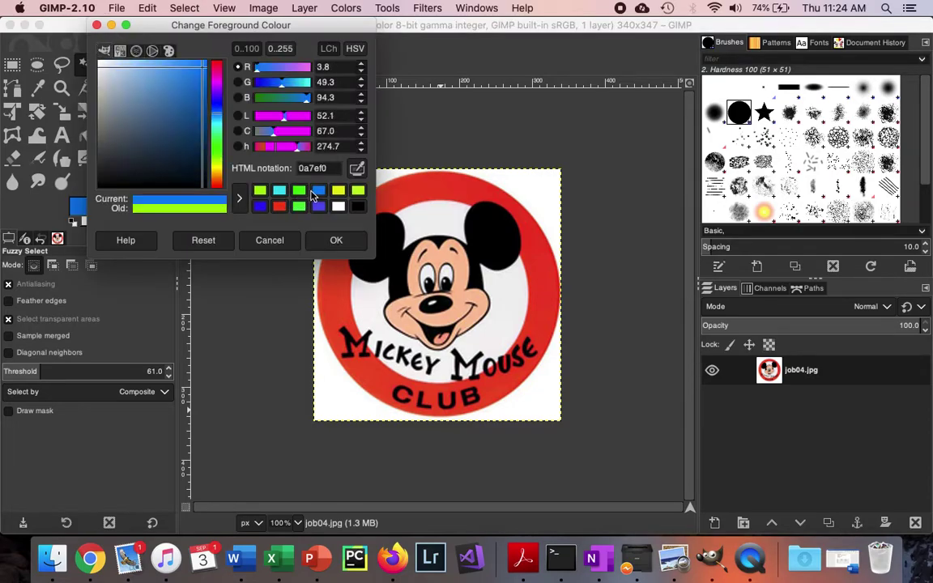
pyautogui.click(336, 242)
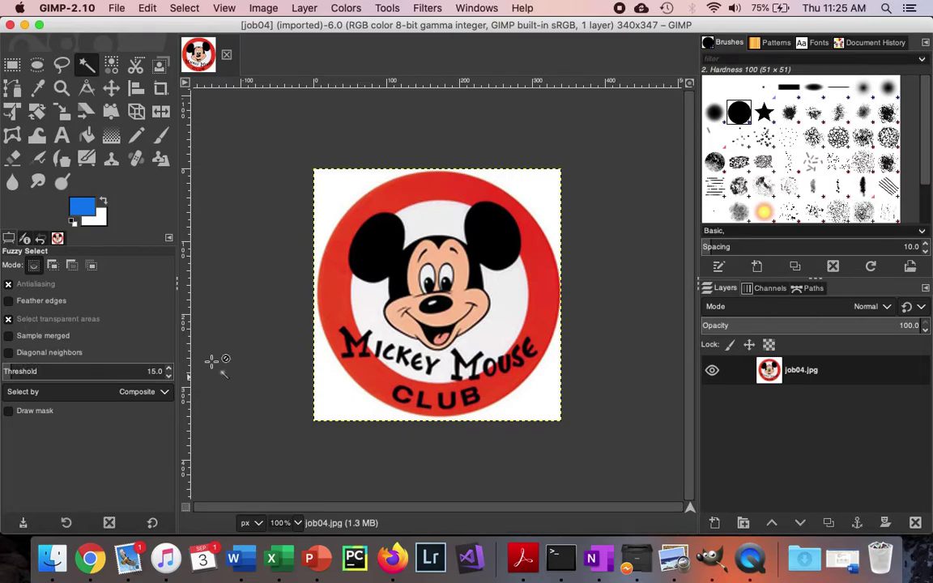
# - Try selecting the red ring with Fuzzy Select at thresholds 15 and 3, undoing each selection
pyautogui.click(339, 294)
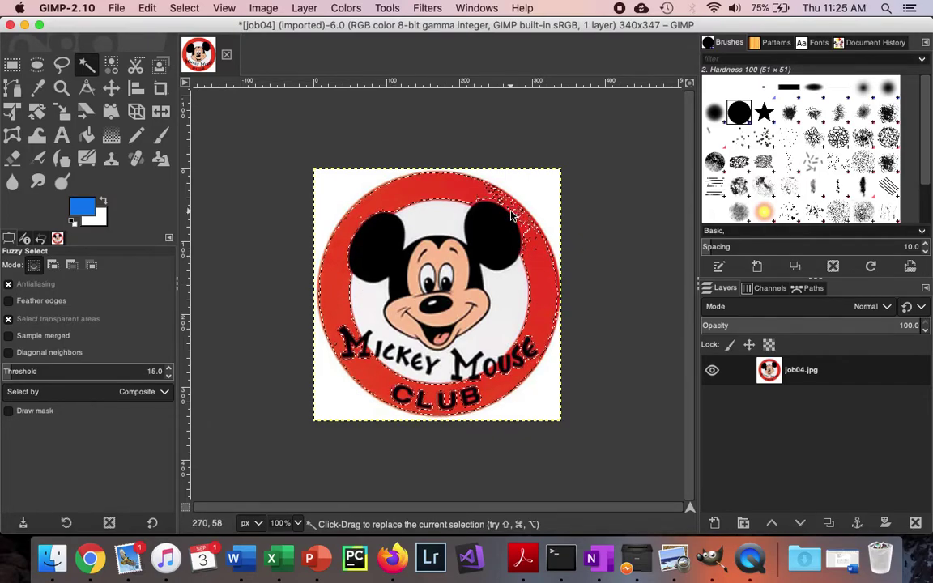
pyautogui.press('+')
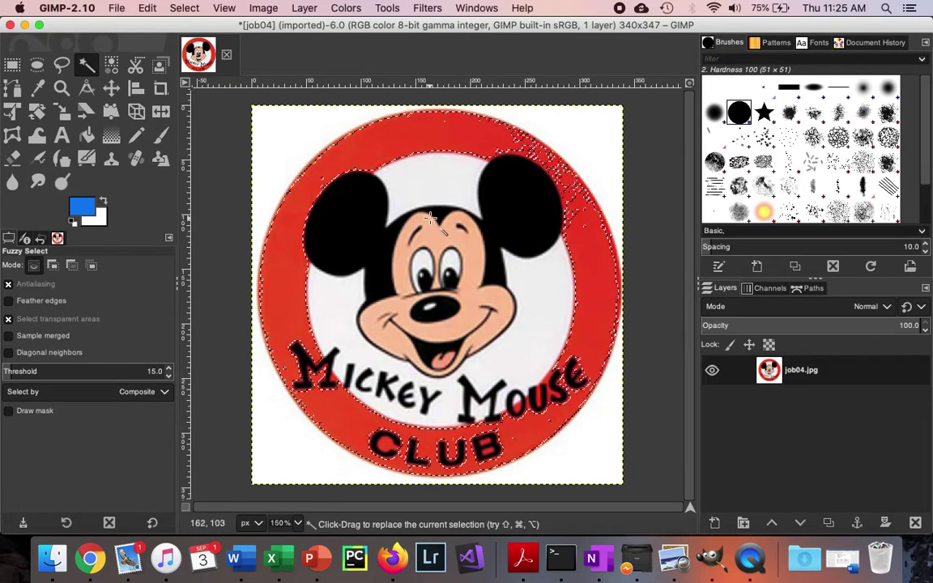
pyautogui.press('super+z')
pyautogui.press('super+z')
pyautogui.press('super+z')
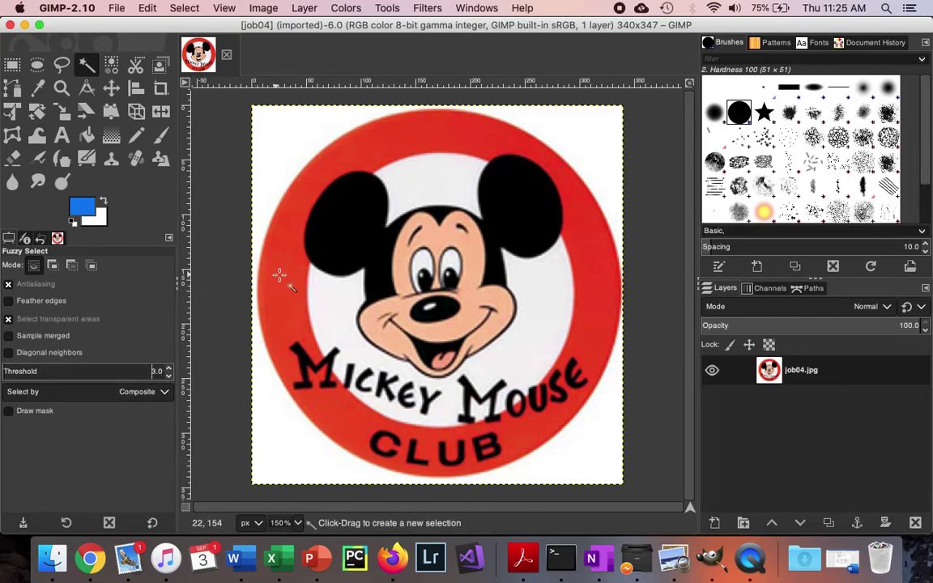
pyautogui.moveTo(289, 282); pyautogui.dragTo(297, 278)
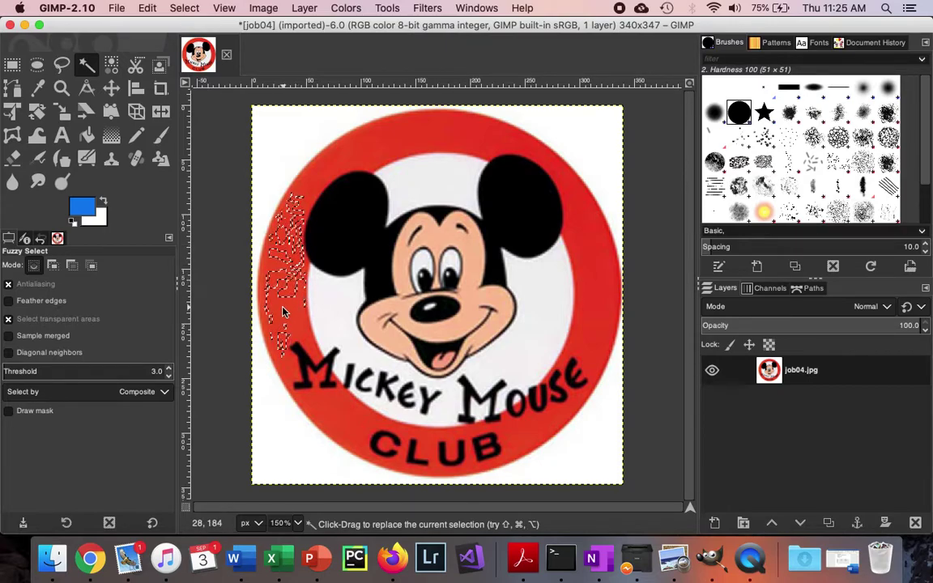
pyautogui.press('super+z')
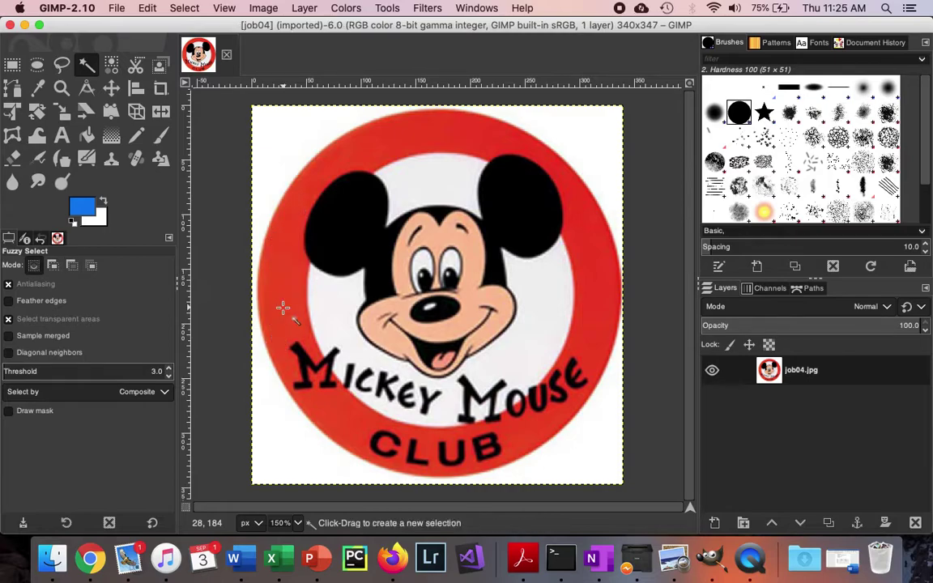
# - Select the whole red ring with Fuzzy Select at threshold 40 and bucket-fill it with the blue foreground colour
pyautogui.click(169, 369)
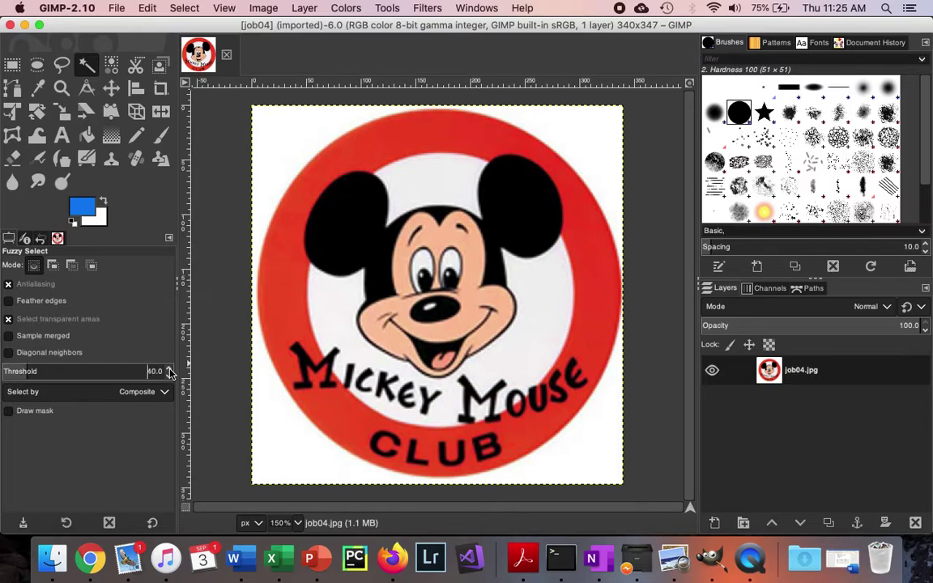
pyautogui.click(285, 300)
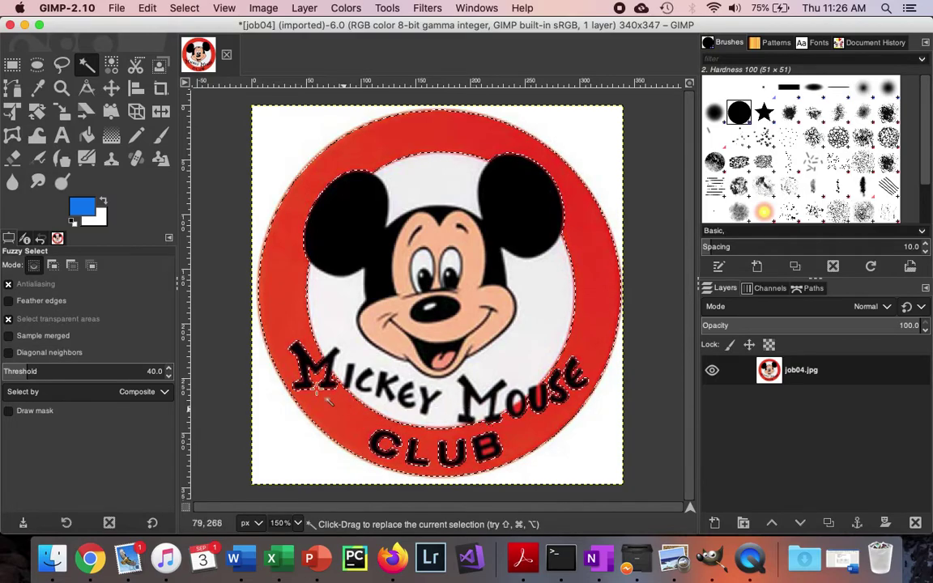
pyautogui.click(88, 137)
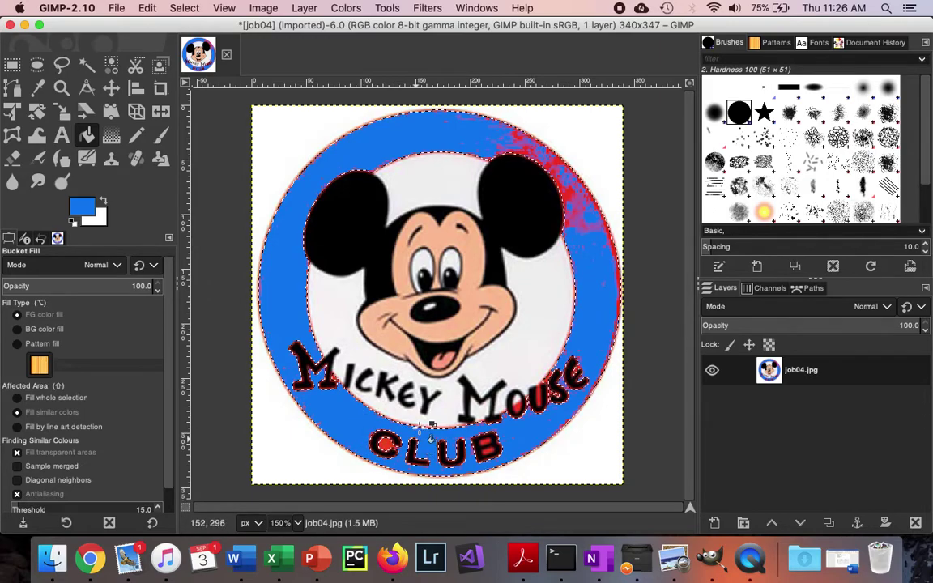
# - Paint over the red patches left in the ring with the blue Paintbrush at size 15, and clear the selection
pyautogui.click(159, 136)
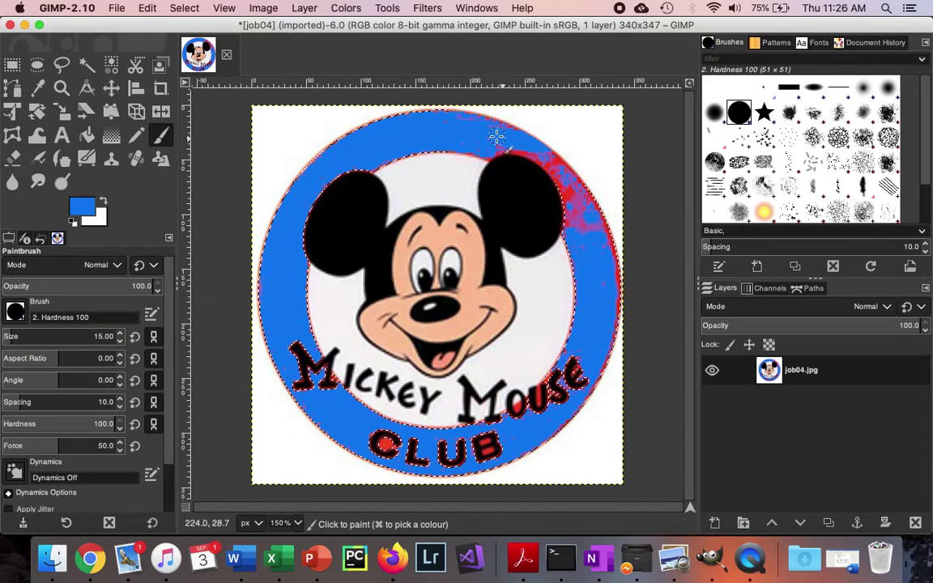
pyautogui.moveTo(563, 166)
pyautogui.mouseDown()
pyautogui.moveTo(607, 235)
pyautogui.moveTo(598, 235)
pyautogui.moveTo(606, 295)
pyautogui.moveTo(601, 262)
pyautogui.moveTo(560, 209)
pyautogui.moveTo(565, 186)
pyautogui.moveTo(571, 212)
pyautogui.moveTo(558, 174)
pyautogui.moveTo(495, 146)
pyautogui.moveTo(486, 160)
pyautogui.moveTo(424, 155)
pyautogui.moveTo(317, 195)
pyautogui.moveTo(299, 286)
pyautogui.moveTo(302, 349)
pyautogui.moveTo(321, 386)
pyautogui.moveTo(366, 437)
pyautogui.moveTo(415, 457)
pyautogui.moveTo(454, 461)
pyautogui.moveTo(490, 448)
pyautogui.moveTo(487, 438)
pyautogui.moveTo(565, 432)
pyautogui.moveTo(554, 390)
pyautogui.moveTo(594, 345)
pyautogui.moveTo(558, 363)
pyautogui.mouseUp()
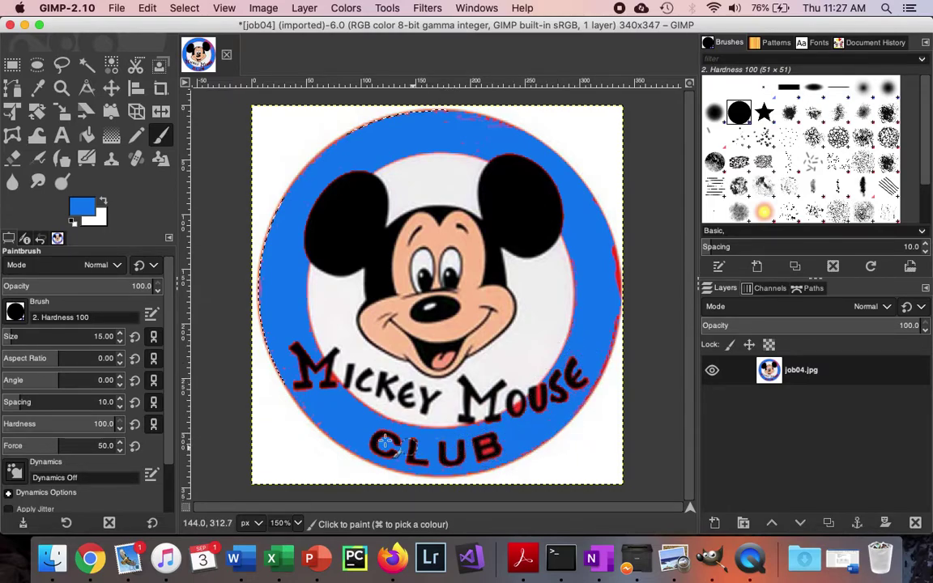
pyautogui.moveTo(309, 387)
pyautogui.mouseDown()
pyautogui.moveTo(281, 325)
pyautogui.moveTo(273, 219)
pyautogui.moveTo(341, 130)
pyautogui.moveTo(389, 116)
pyautogui.moveTo(528, 127)
pyautogui.moveTo(497, 122)
pyautogui.moveTo(588, 212)
pyautogui.moveTo(617, 277)
pyautogui.mouseUp()
pyautogui.moveTo(615, 334)
pyautogui.mouseDown()
pyautogui.moveTo(601, 379)
pyautogui.moveTo(562, 427)
pyautogui.mouseUp()
pyautogui.moveTo(577, 285)
pyautogui.mouseDown()
pyautogui.moveTo(568, 359)
pyautogui.moveTo(537, 399)
pyautogui.moveTo(555, 352)
pyautogui.moveTo(537, 362)
pyautogui.moveTo(551, 317)
pyautogui.mouseUp()
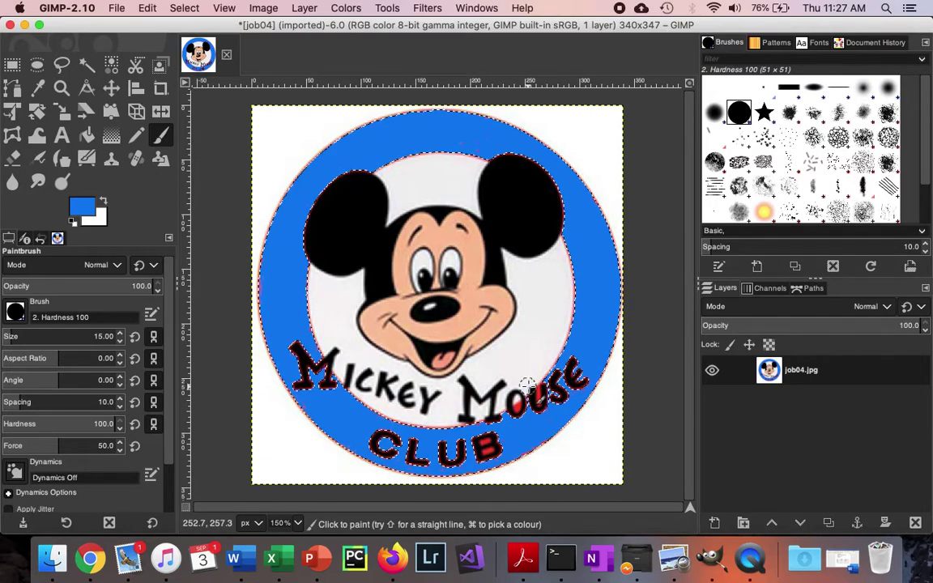
pyautogui.click(183, 8)
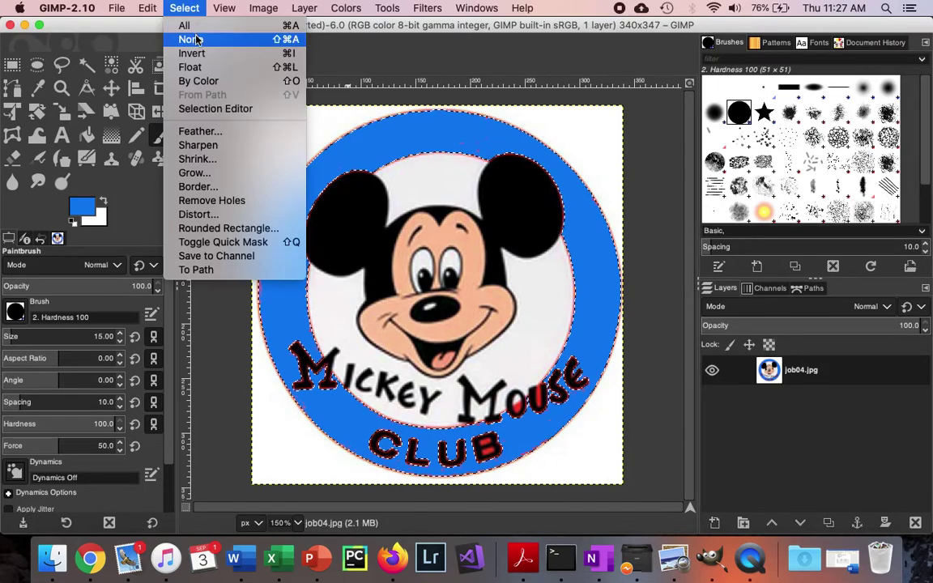
pyautogui.click(193, 39)
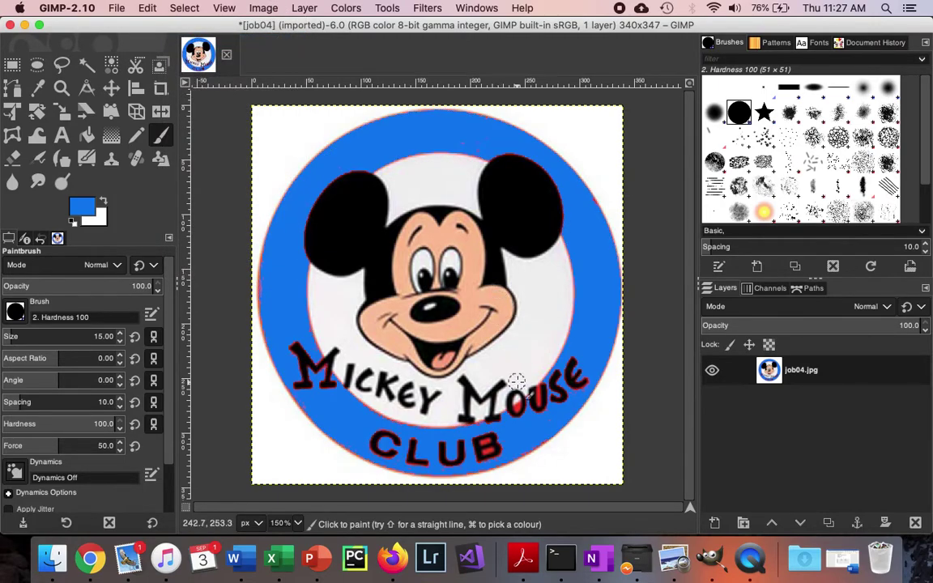
# - Try to fuzzy-select the red areas inside the O and U of "Mouse" together, and clear the selection
pyautogui.press('+')
pyautogui.press('+')
pyautogui.press('+')
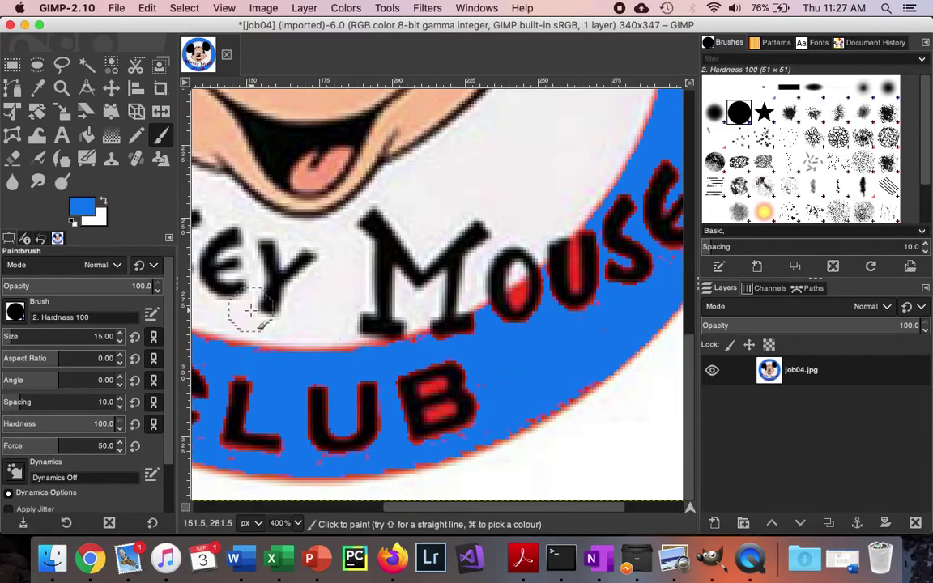
pyautogui.click(88, 67)
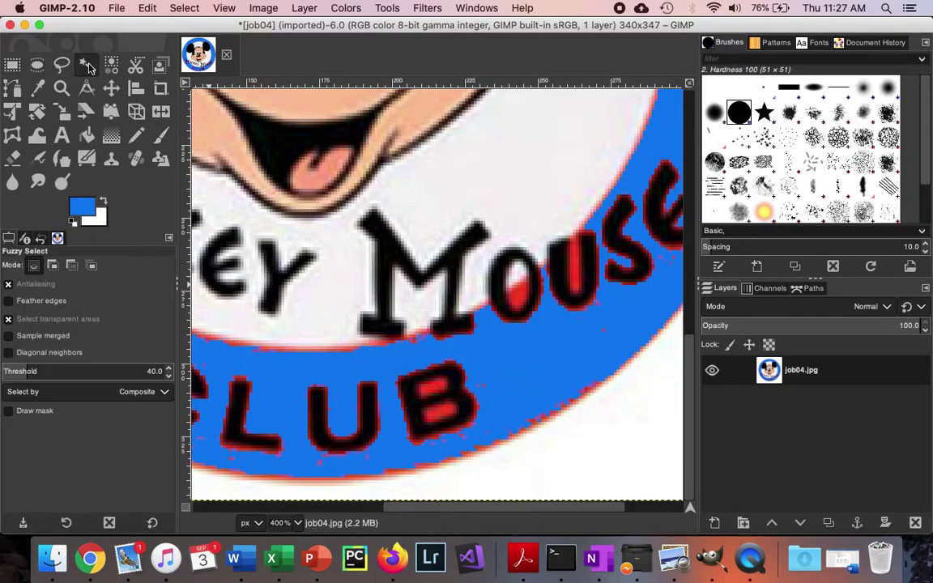
pyautogui.click(520, 295)
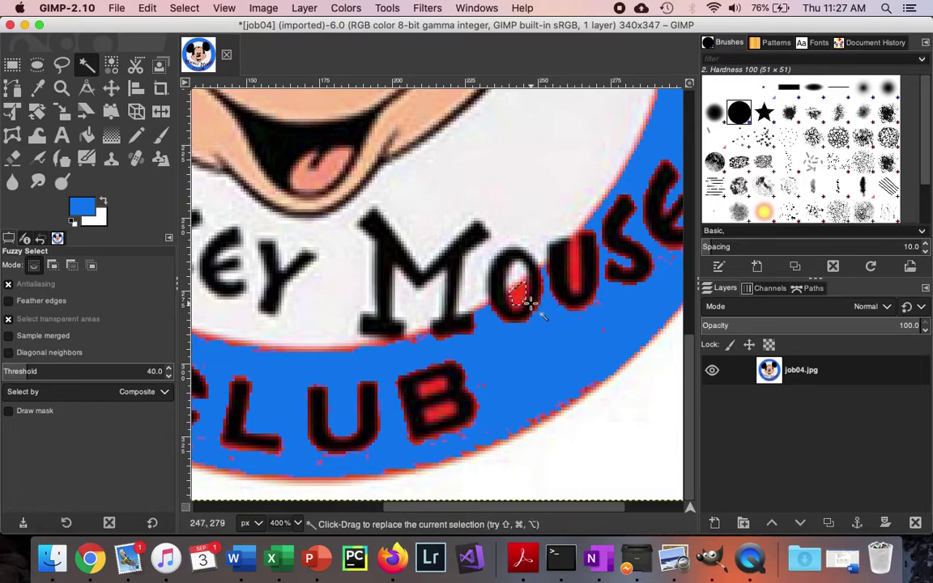
pyautogui.click(576, 271)
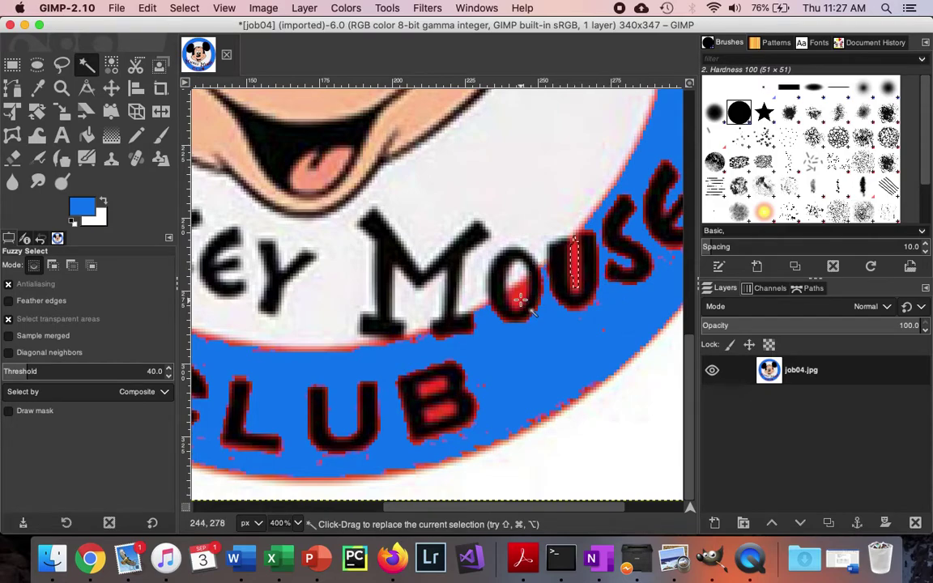
pyautogui.press('shift')
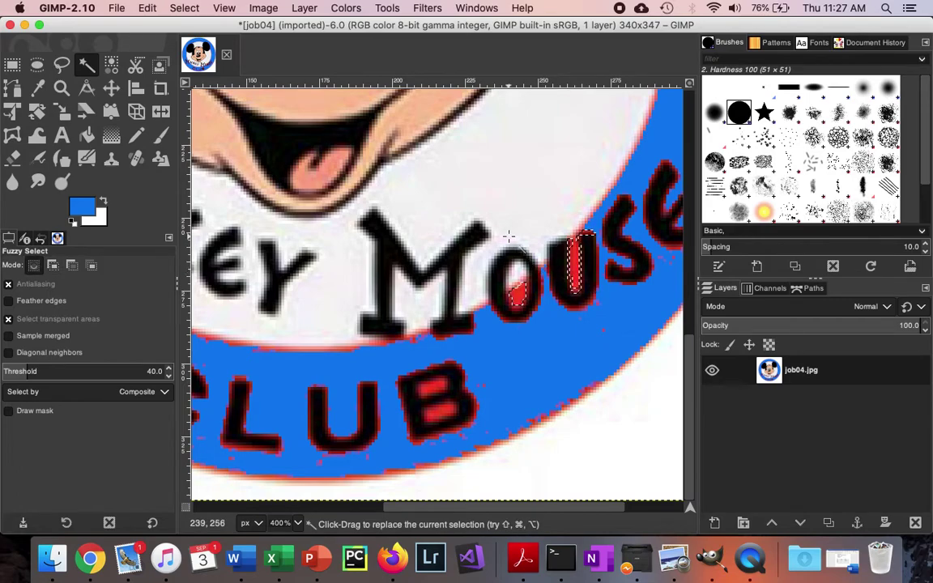
pyautogui.click(184, 8)
pyautogui.click(191, 40)
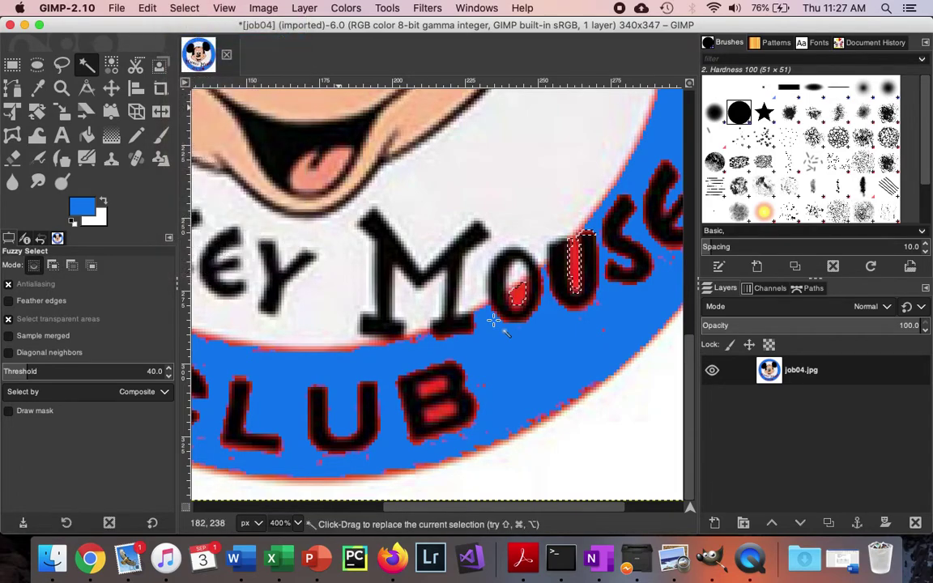
# - Select the red areas inside the O and U of "Mouse" and both openings of the B in "CLUB" with Fuzzy Select
pyautogui.click(519, 296)
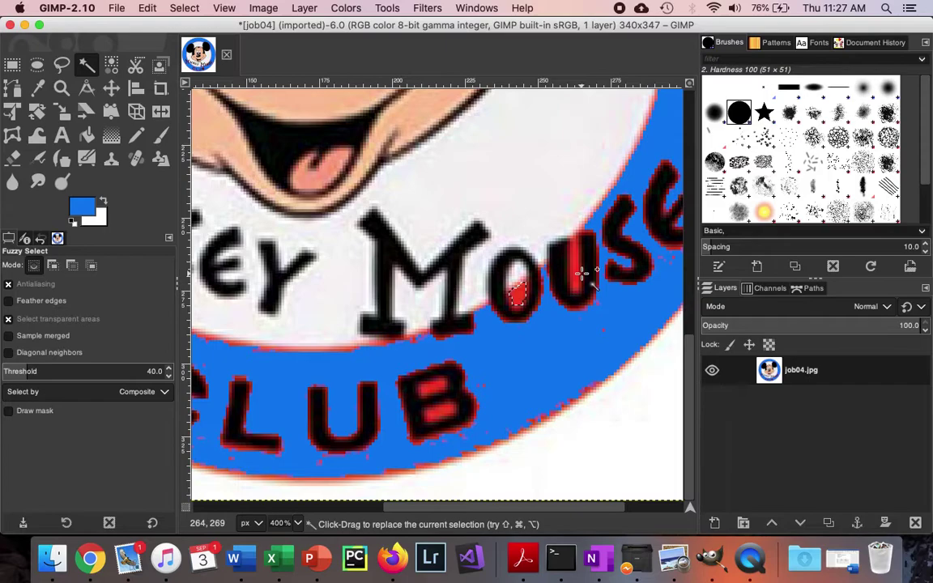
pyautogui.press('shift')
pyautogui.click(433, 387)
pyautogui.click(446, 410)
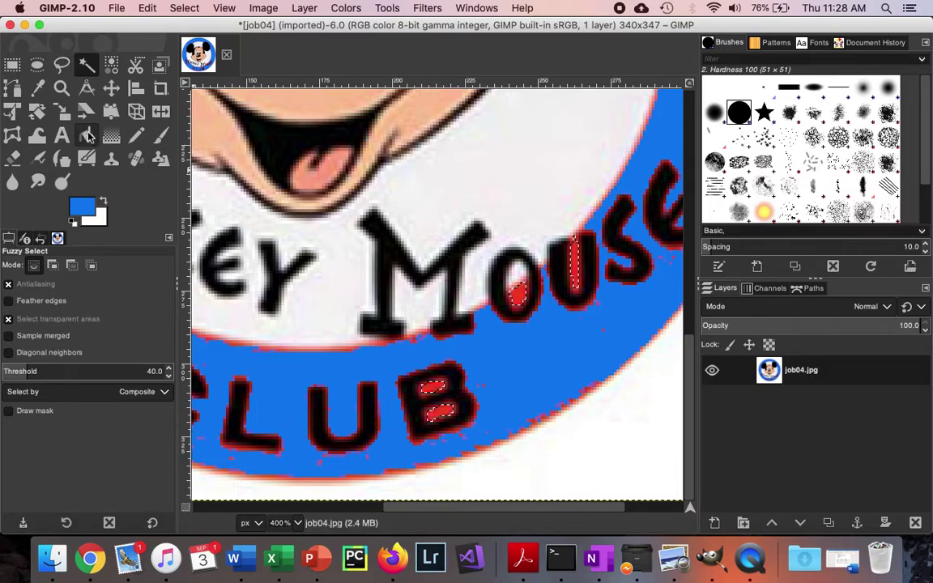
# - Paint the selected letter openings blue with the Paintbrush, and clear the selection
pyautogui.click(161, 140)
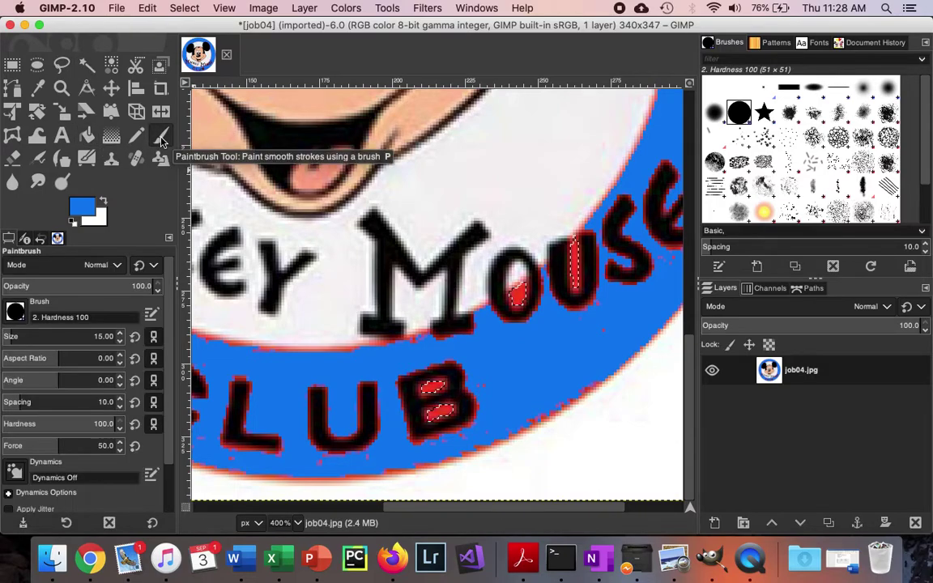
pyautogui.click(522, 297)
pyautogui.moveTo(567, 255)
pyautogui.mouseDown()
pyautogui.moveTo(579, 254)
pyautogui.moveTo(581, 277)
pyautogui.mouseUp()
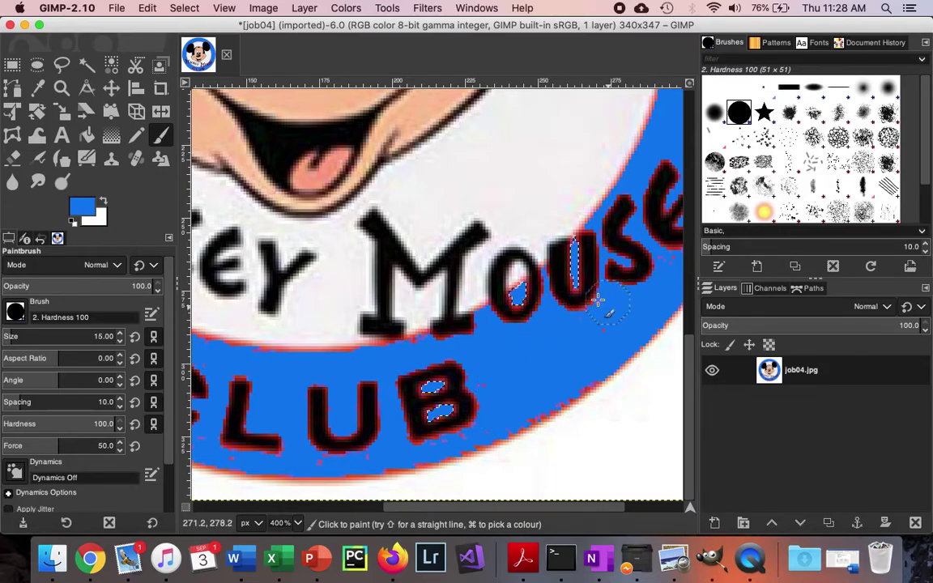
pyautogui.scroll(3, 599, 304)
pyautogui.scroll(1, 597, 300)
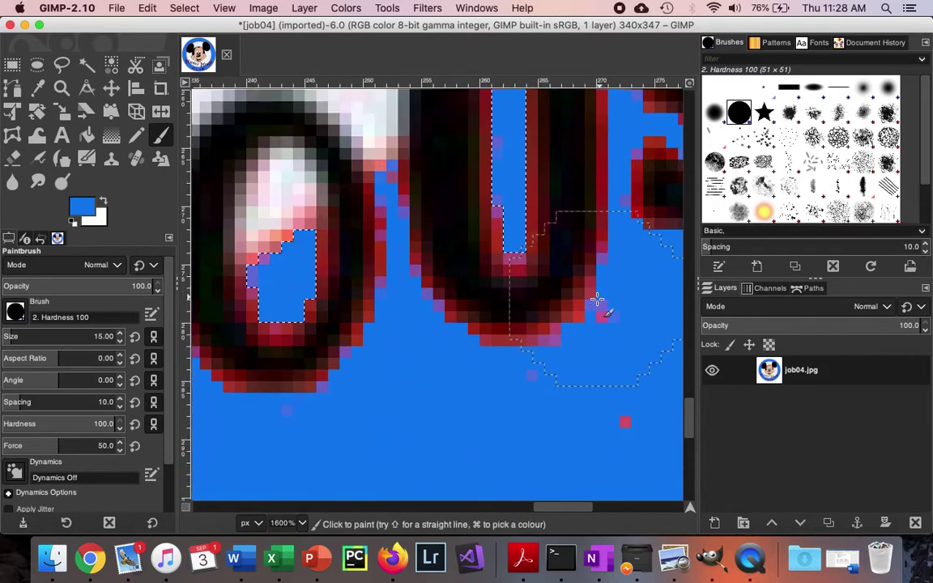
pyautogui.click(184, 8)
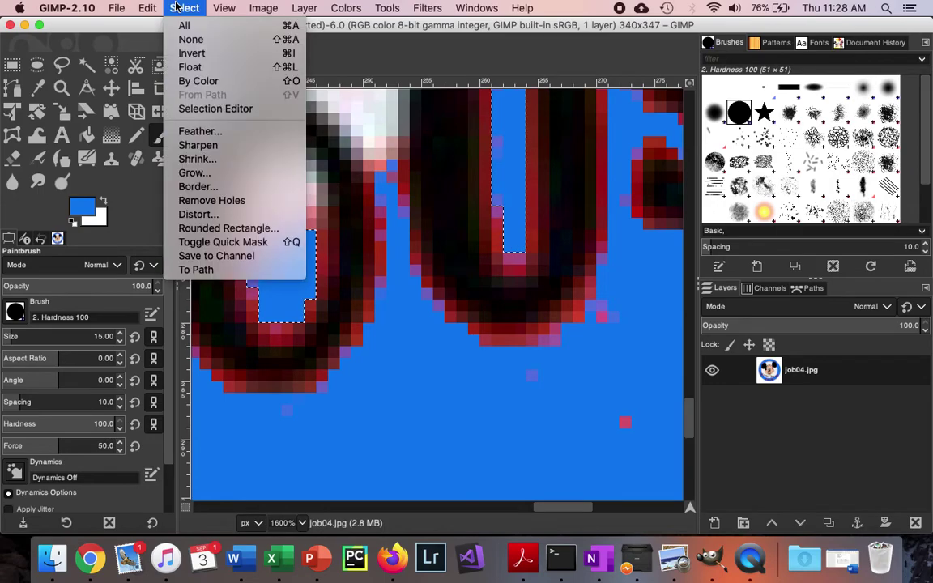
pyautogui.click(192, 37)
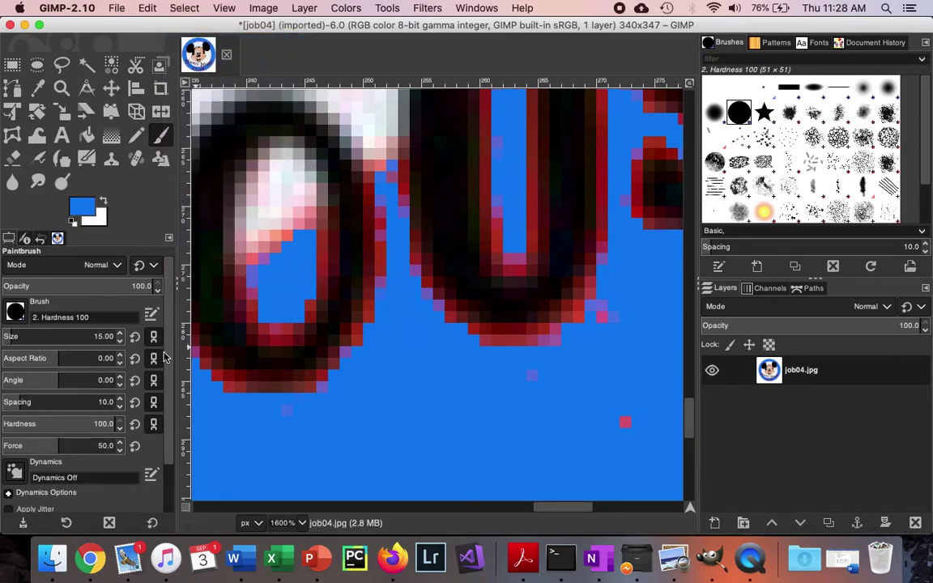
# - Set the brush size to 1 and paint the leftover red pixels inside the O and U of "Mouse" blue
pyautogui.moveTo(104, 338)
pyautogui.mouseDown()
pyautogui.moveTo(93, 338)
pyautogui.moveTo(129, 344)
pyautogui.mouseUp()
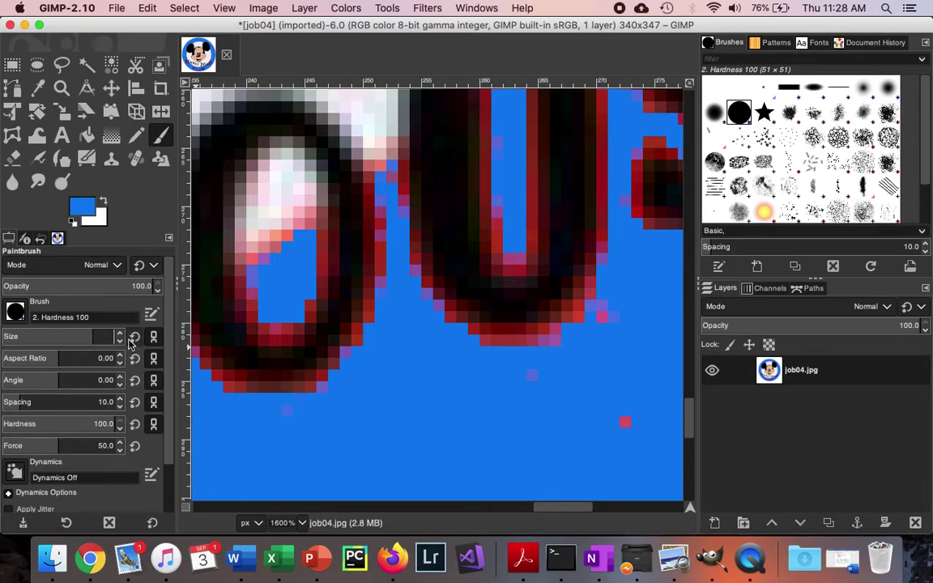
pyautogui.write('1')
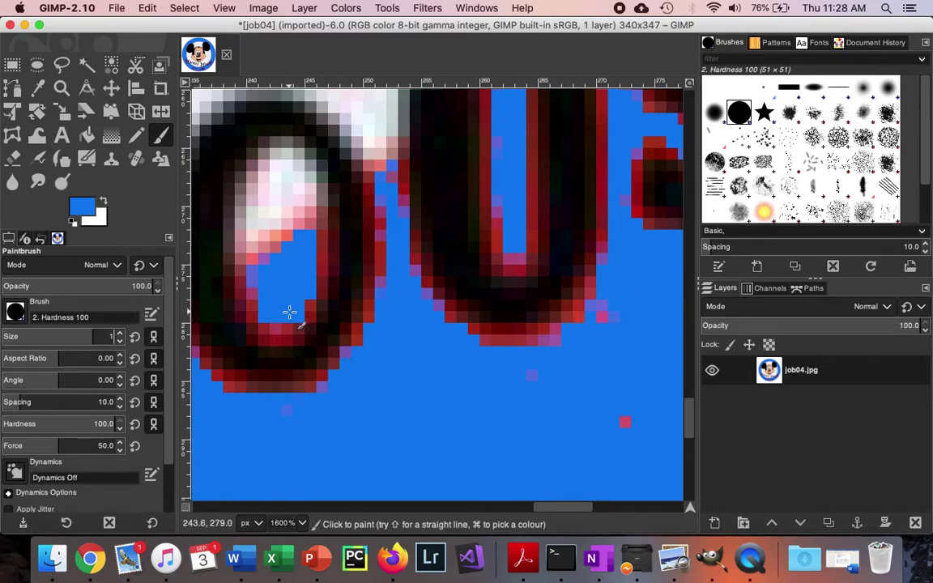
pyautogui.press('Return')
pyautogui.moveTo(288, 317)
pyautogui.mouseDown()
pyautogui.moveTo(262, 322)
pyautogui.moveTo(240, 284)
pyautogui.moveTo(292, 320)
pyautogui.mouseUp()
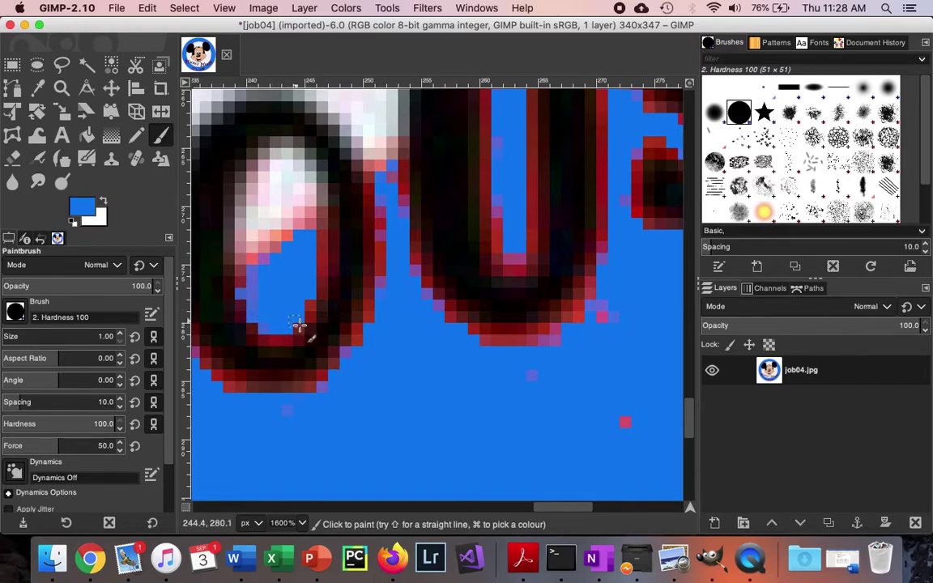
pyautogui.moveTo(500, 209)
pyautogui.mouseDown()
pyautogui.moveTo(500, 250)
pyautogui.moveTo(518, 256)
pyautogui.mouseUp()
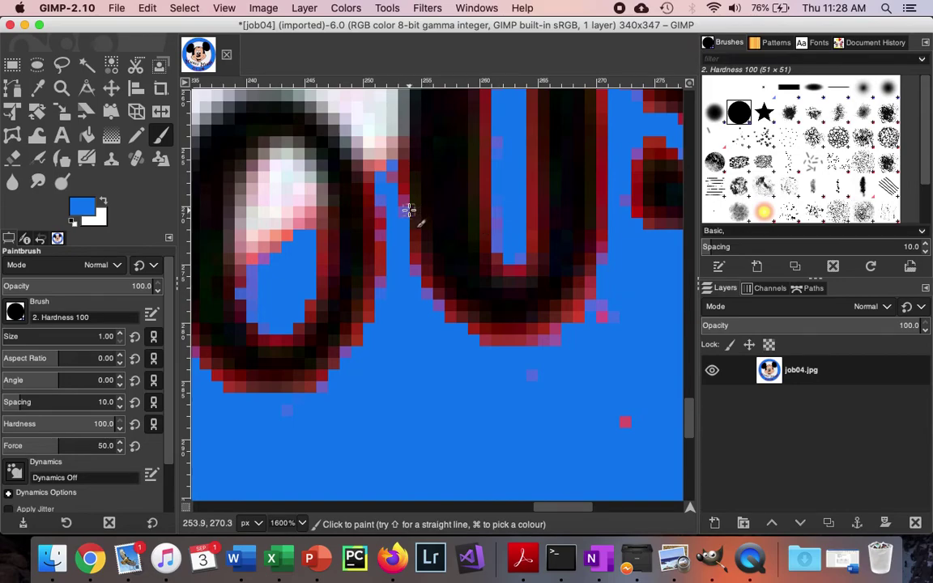
pyautogui.scroll(10, 409, 210)
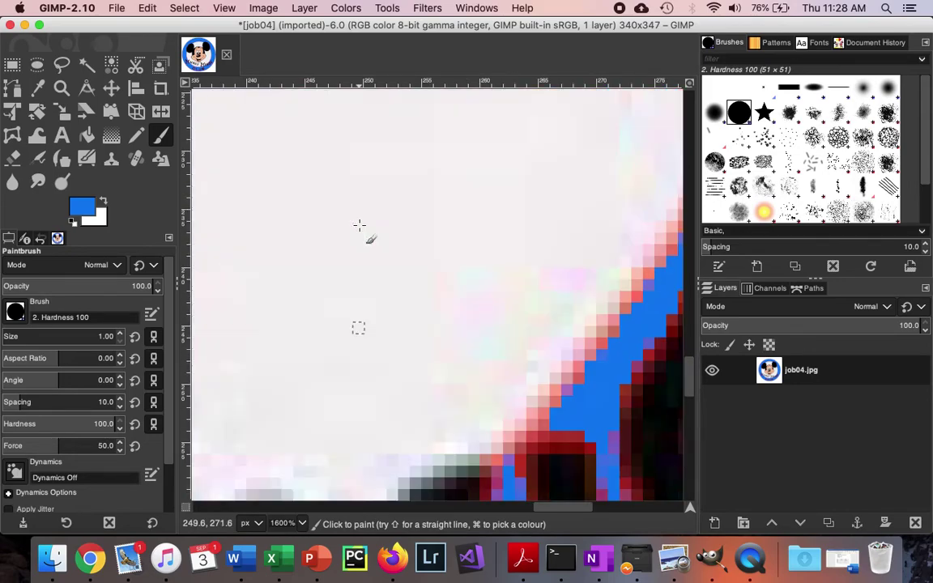
pyautogui.scroll(15, 418, 186)
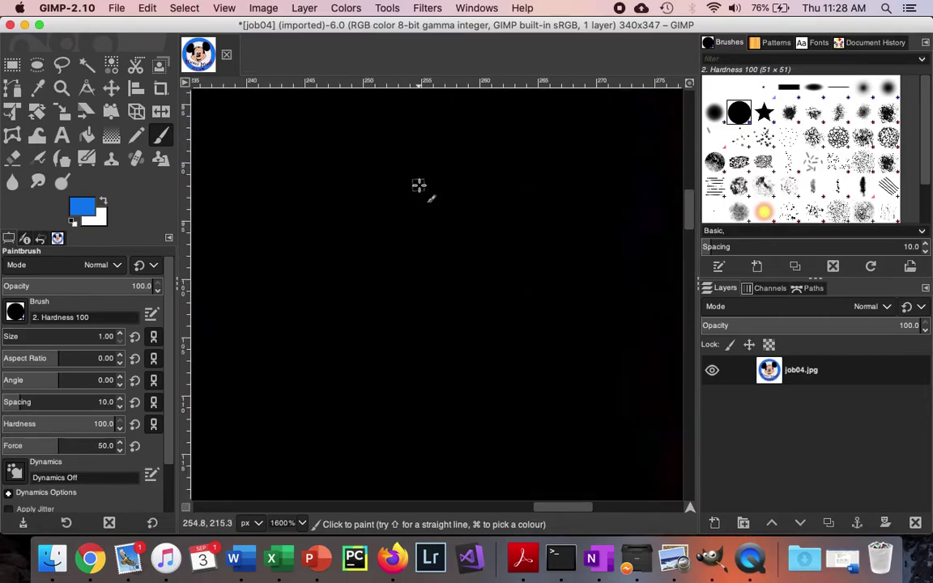
pyautogui.scroll(20, 418, 185)
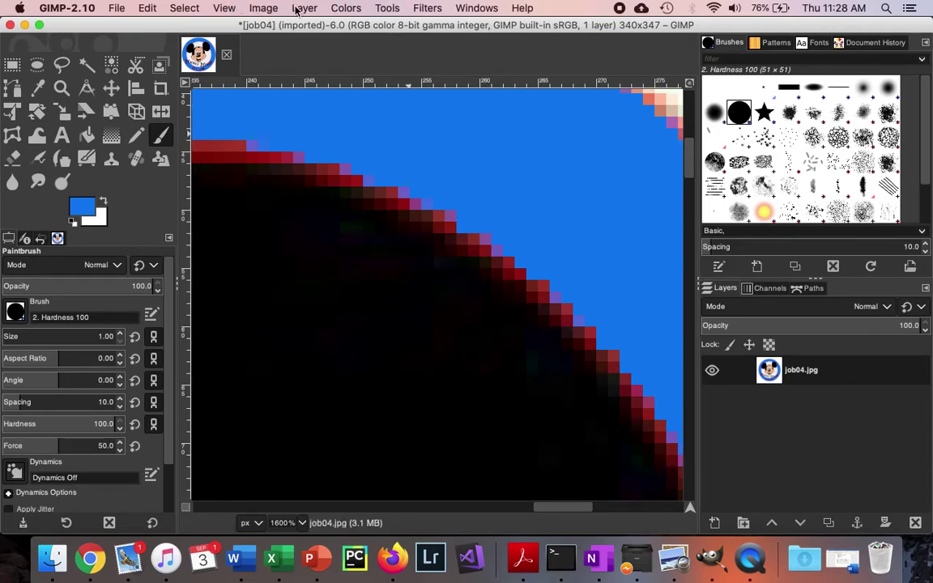
# - Try a freehand blue Paintbrush stroke along the ring's inner edge above Mickey's head, and undo it
pyautogui.click(237, 8)
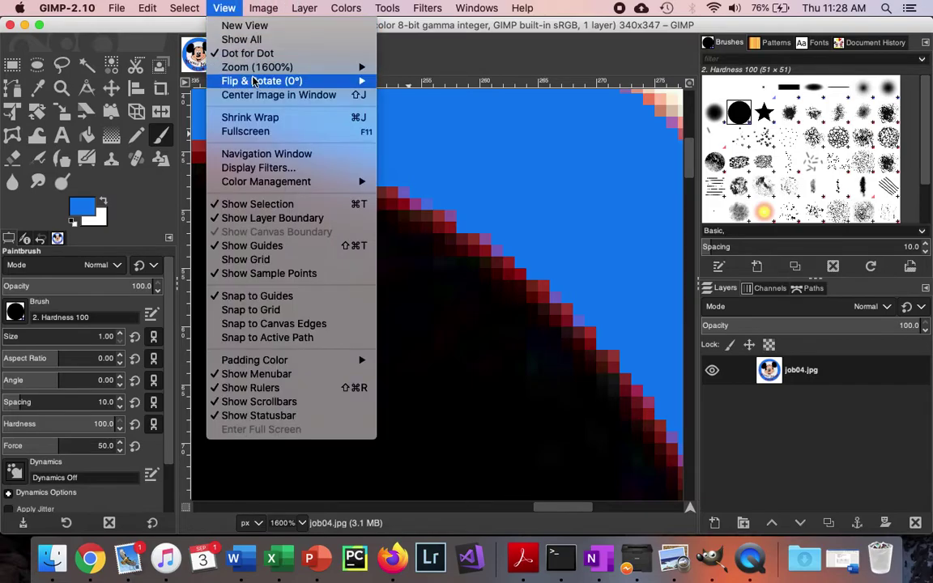
pyautogui.moveTo(253, 69)
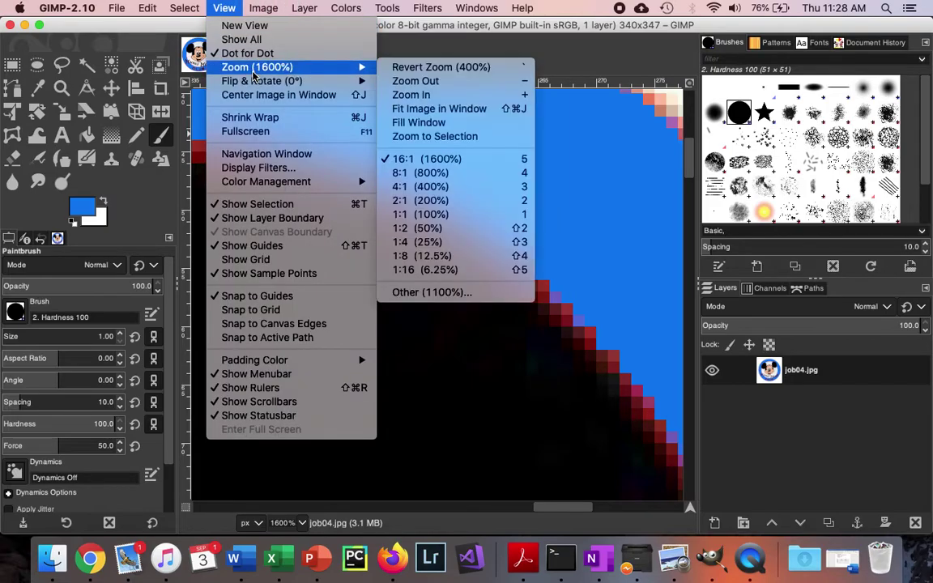
pyautogui.click(474, 200)
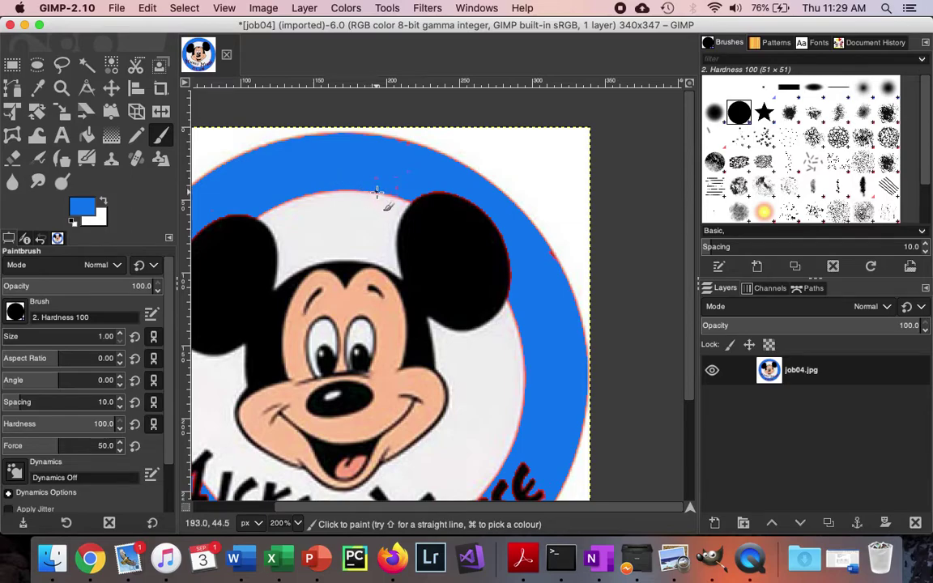
pyautogui.moveTo(331, 195)
pyautogui.mouseDown()
pyautogui.moveTo(321, 202)
pyautogui.moveTo(371, 206)
pyautogui.mouseUp()
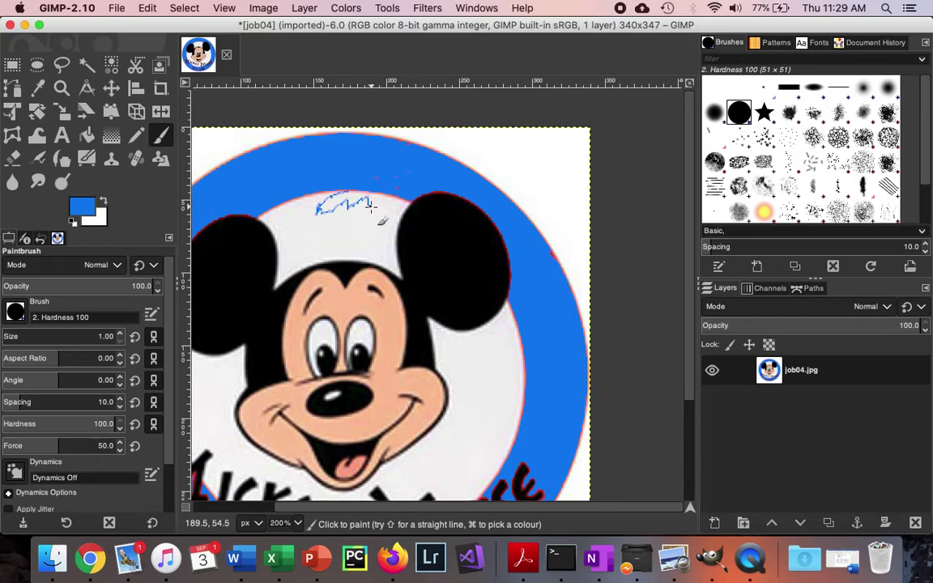
pyautogui.press('super+z')
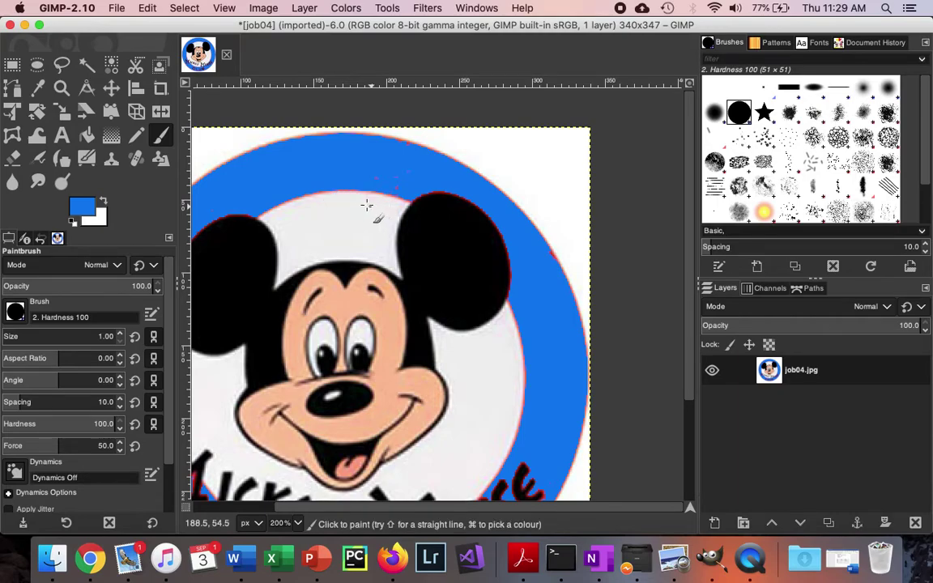
# - Paint the red pixels along the ring's inner edge beside Mickey's right-hand ear and the stray red pixels just above it blue
pyautogui.press('+')
pyautogui.press('+')
pyautogui.press('+')
pyautogui.press('+')
pyautogui.press('+')
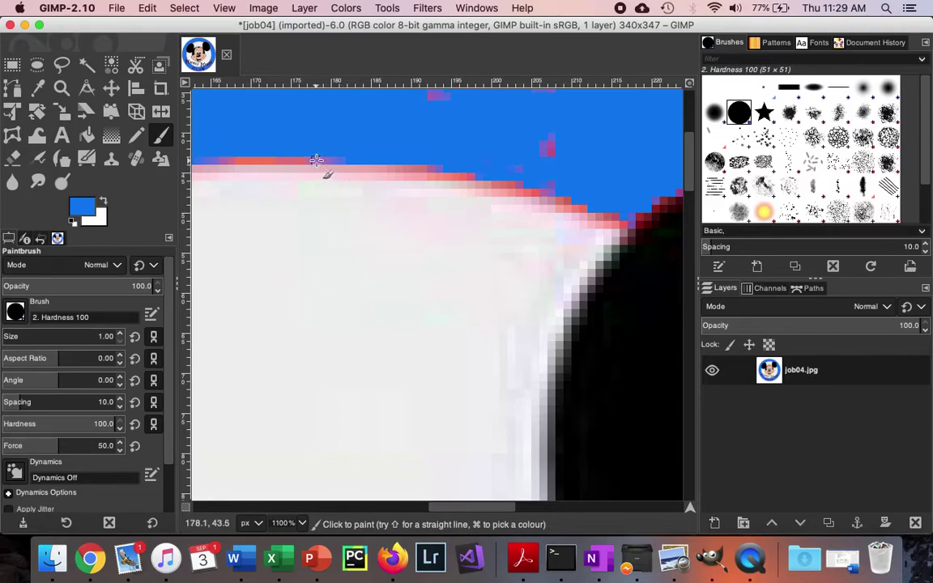
pyautogui.moveTo(332, 160); pyautogui.dragTo(203, 161)
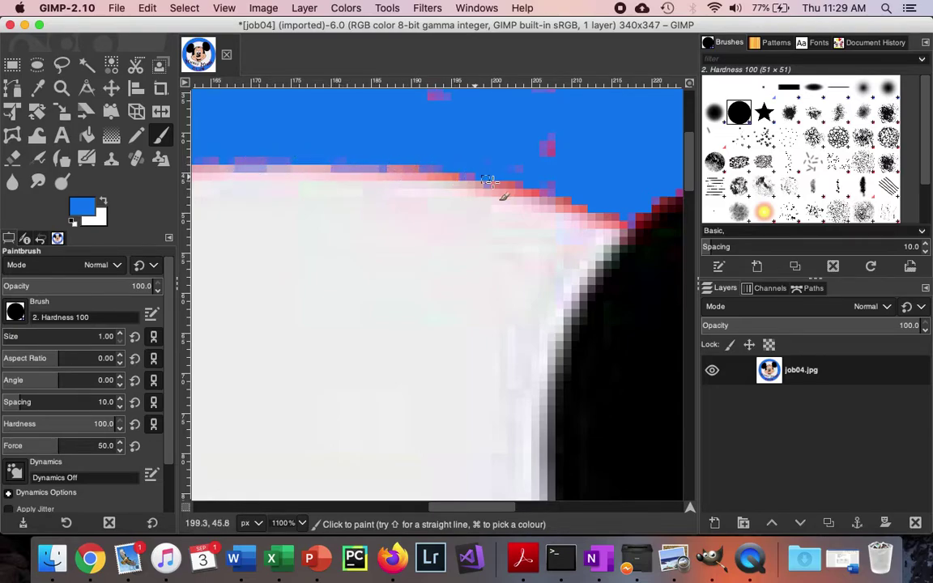
pyautogui.moveTo(579, 208)
pyautogui.mouseDown()
pyautogui.moveTo(610, 218)
pyautogui.moveTo(567, 208)
pyautogui.moveTo(543, 186)
pyautogui.moveTo(606, 218)
pyautogui.mouseUp()
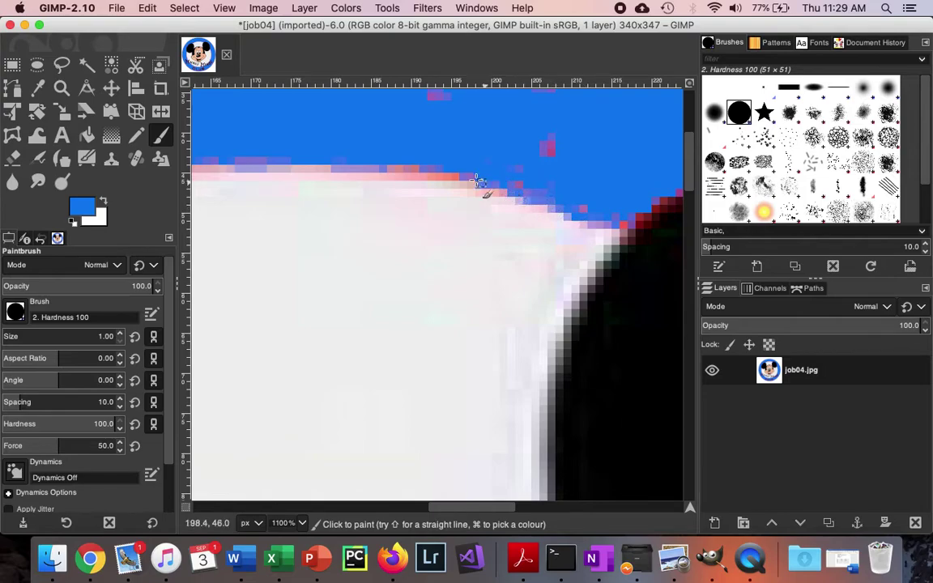
pyautogui.moveTo(439, 172)
pyautogui.mouseDown()
pyautogui.moveTo(383, 171)
pyautogui.moveTo(454, 178)
pyautogui.moveTo(324, 165)
pyautogui.mouseUp()
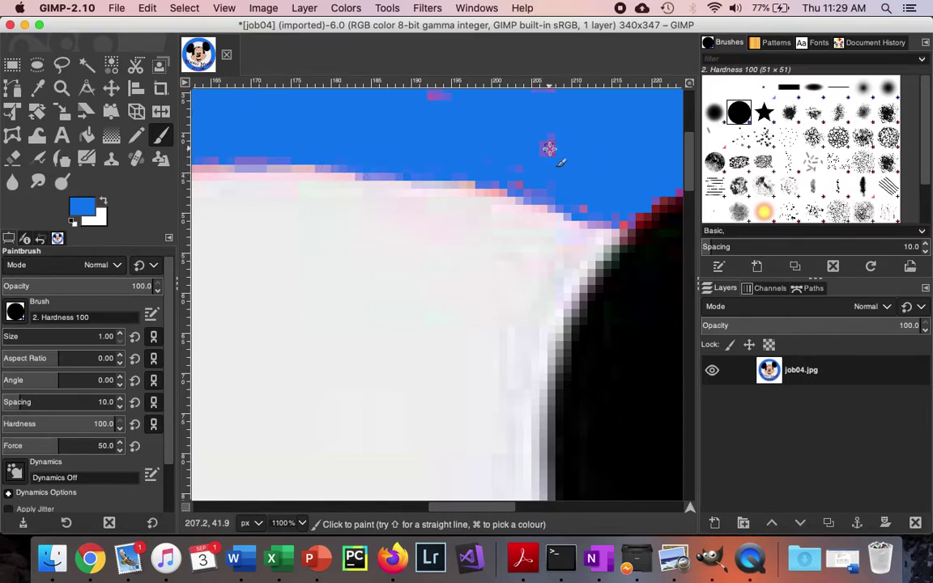
pyautogui.moveTo(506, 134)
pyautogui.mouseDown()
pyautogui.moveTo(551, 159)
pyautogui.moveTo(555, 134)
pyautogui.moveTo(552, 155)
pyautogui.mouseUp()
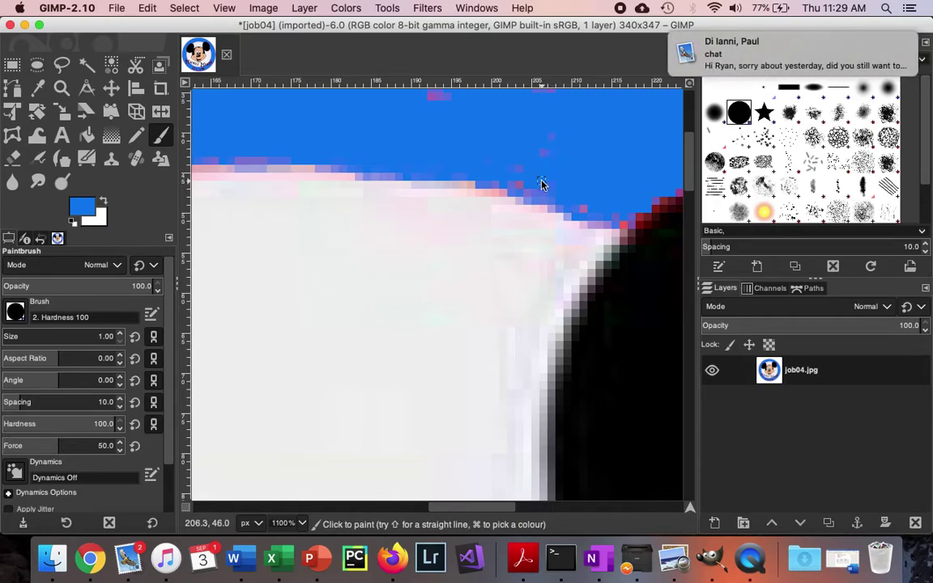